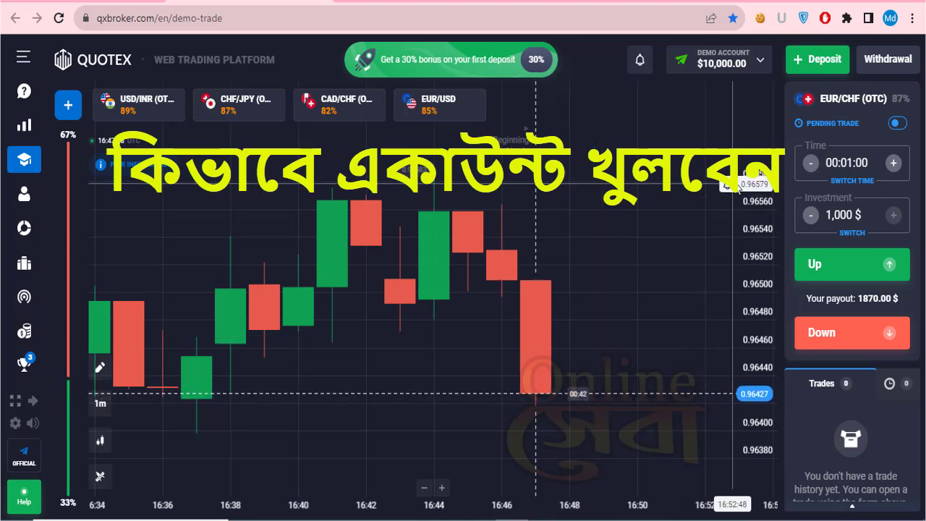
- Bring up the sign-up form with e-mail and password entered, keeping USD as the currency
{"action": "left_click", "coordinate": [761, 67]}
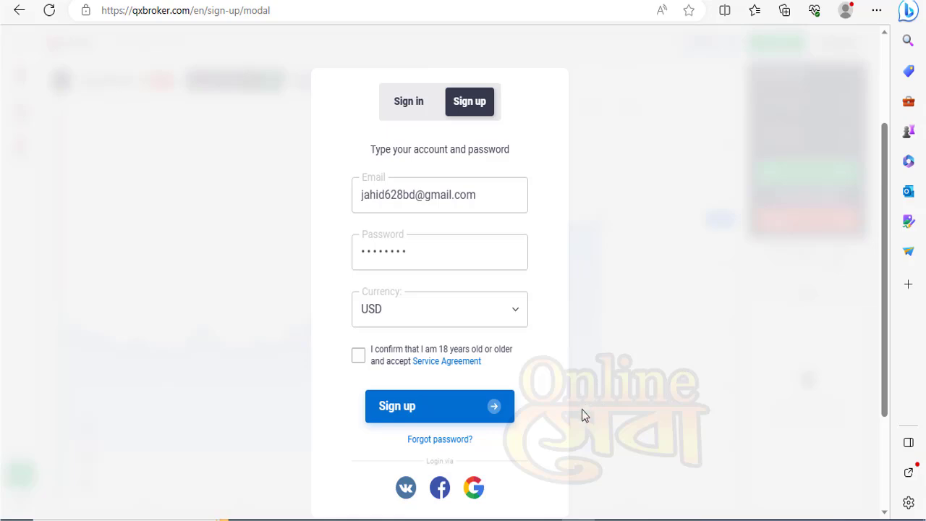
{"action": "scroll", "coordinate": [581, 410], "scroll_direction": "up", "scroll_amount": 2}
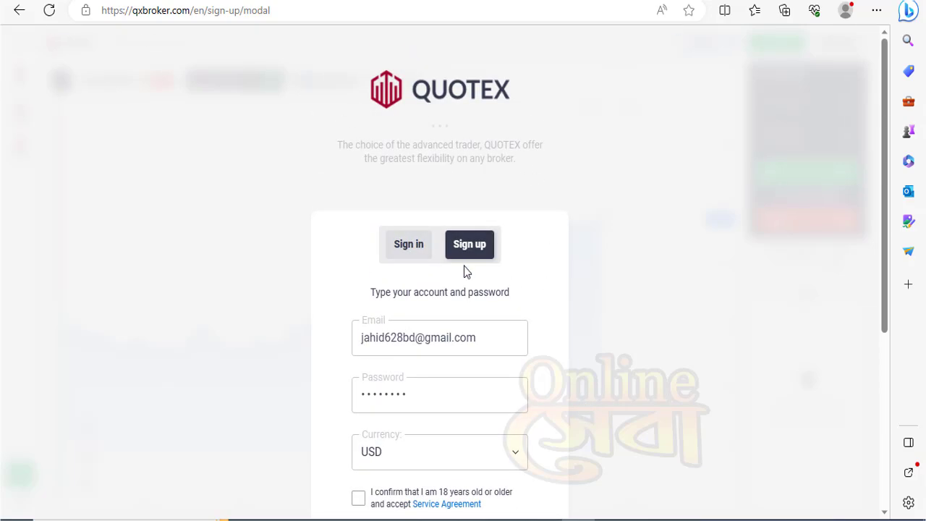
{"action": "scroll", "coordinate": [411, 277], "scroll_direction": "down", "scroll_amount": 1}
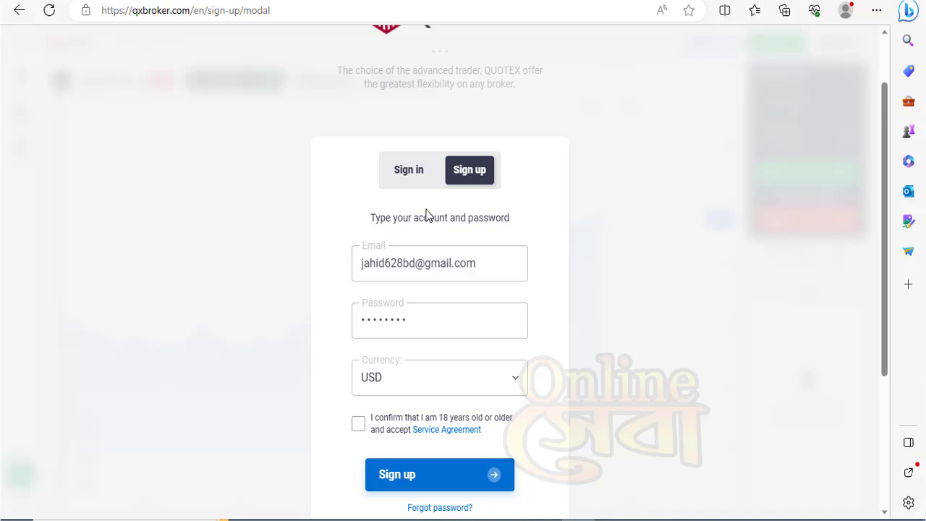
{"action": "scroll", "coordinate": [464, 361], "scroll_direction": "down", "scroll_amount": 1}
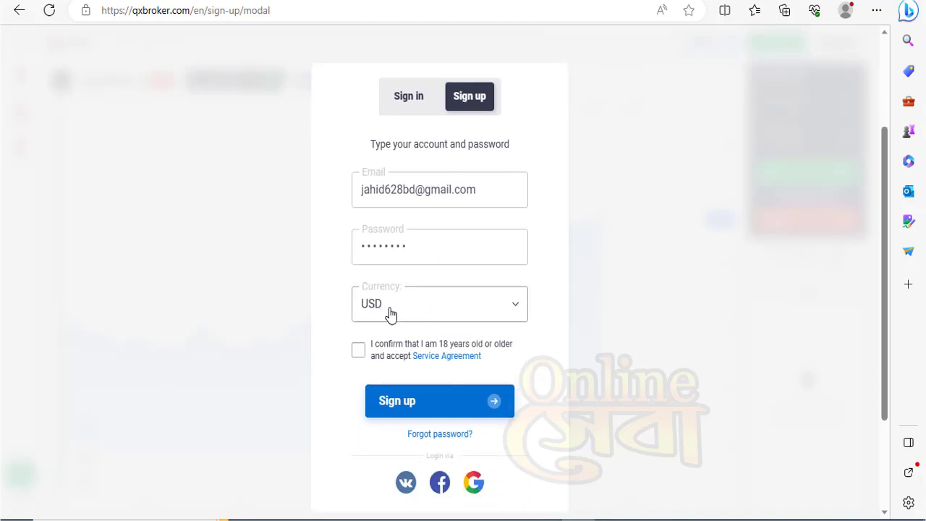
{"action": "left_click", "coordinate": [467, 314]}
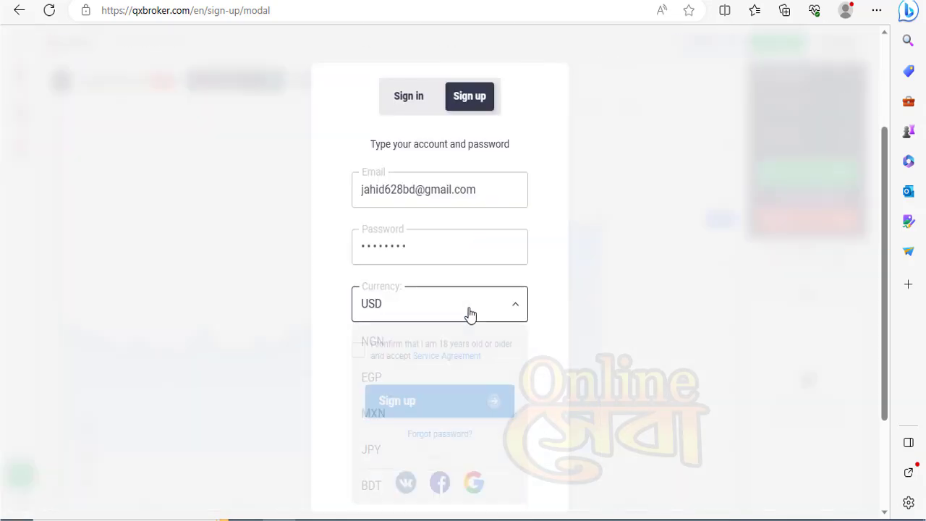
{"action": "scroll", "coordinate": [459, 413], "scroll_direction": "down", "scroll_amount": 2}
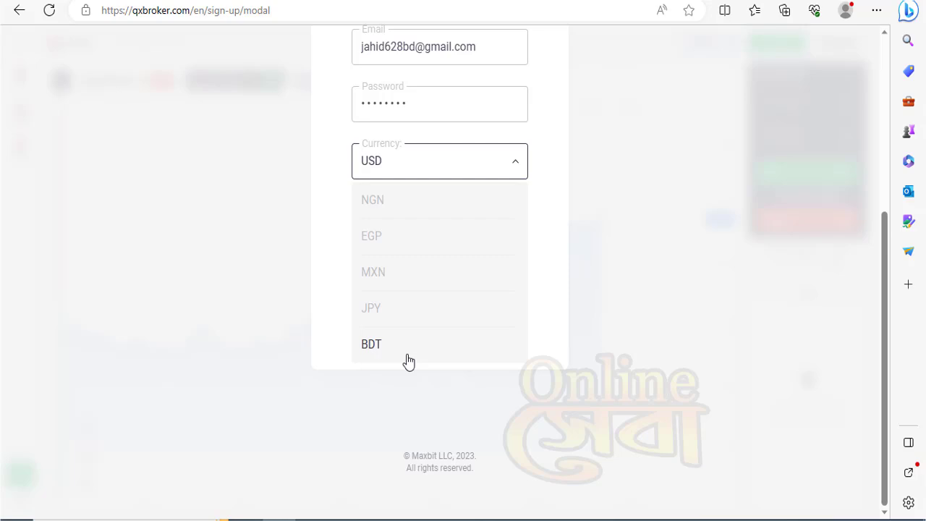
{"action": "left_click", "coordinate": [549, 345]}
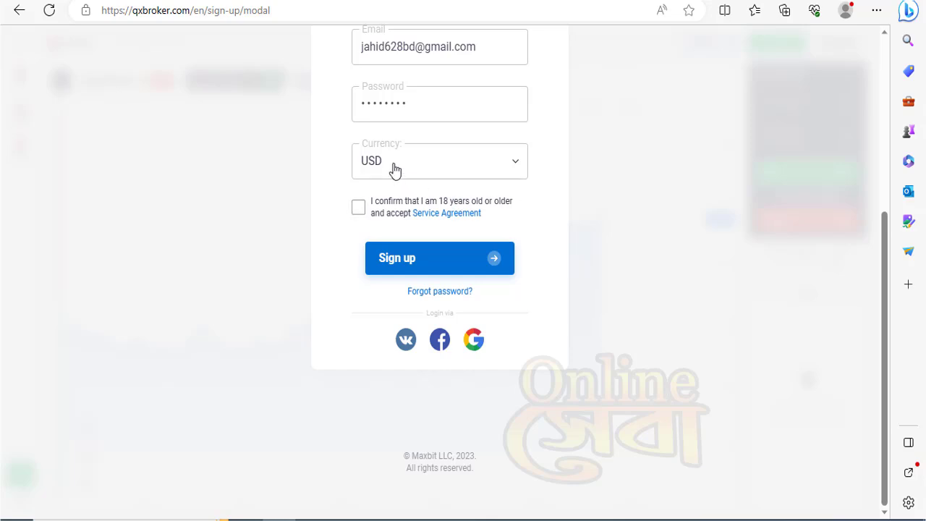
- Accept the 18+ agreement, create the account, switch to Demo Account and open Account settings
{"action": "left_click", "coordinate": [359, 208]}
{"action": "left_click", "coordinate": [428, 264]}
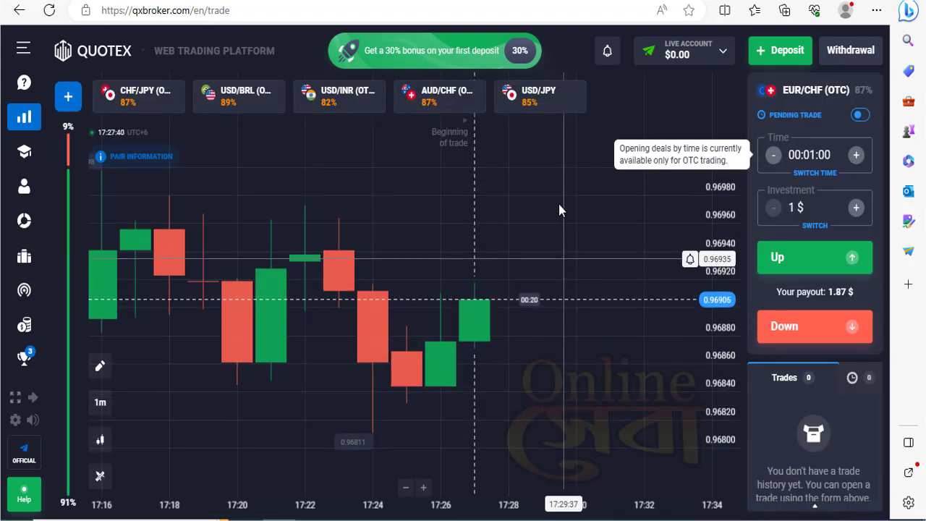
{"action": "left_click", "coordinate": [731, 60]}
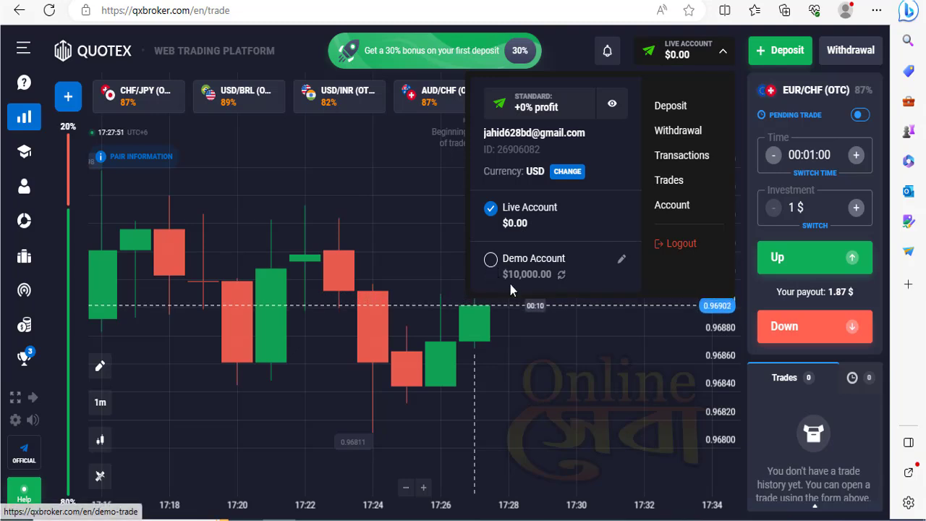
{"action": "left_click", "coordinate": [491, 265]}
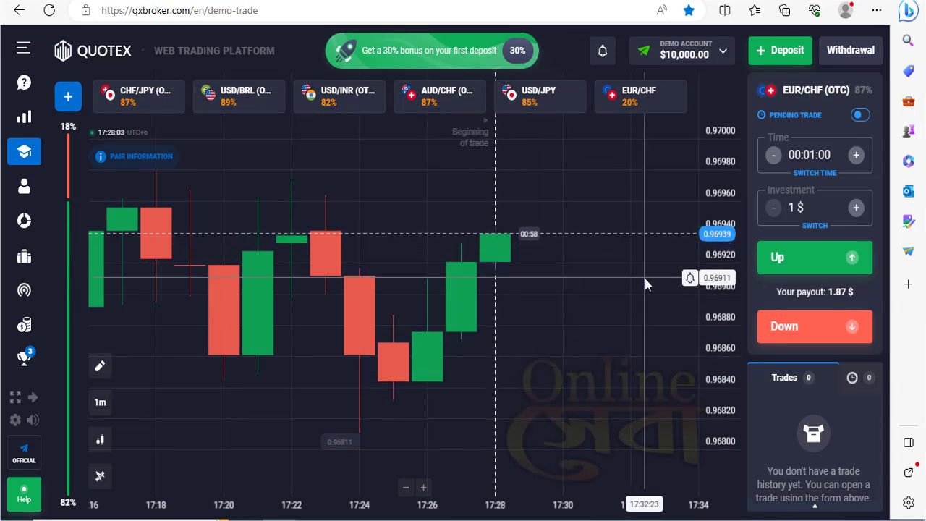
{"action": "left_click", "coordinate": [720, 58]}
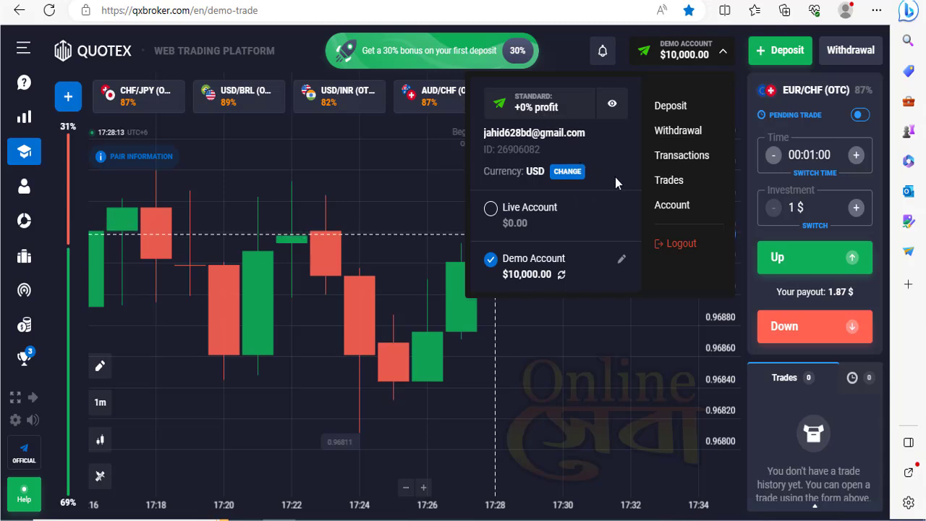
{"action": "left_click", "coordinate": [678, 206]}
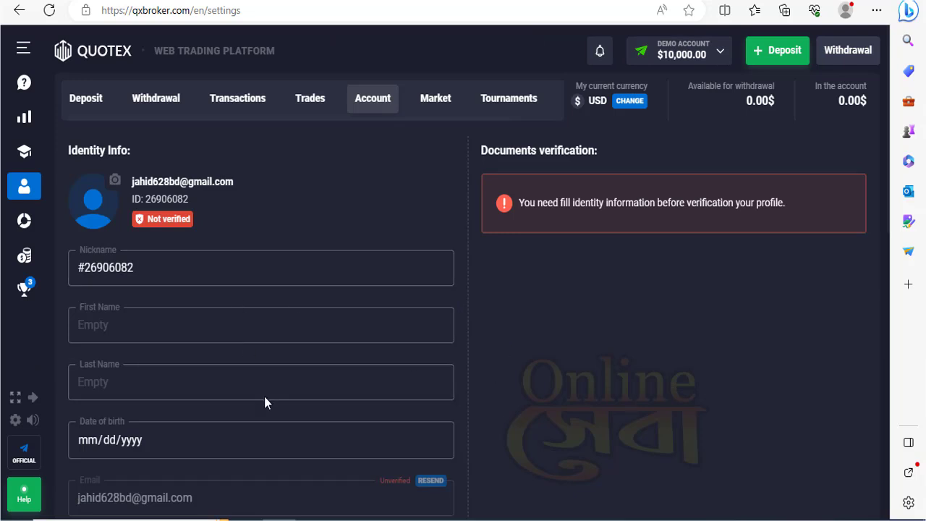
- Enter the account holder's first name, last name and date of birth under Identity Info
{"action": "scroll", "coordinate": [264, 395], "scroll_direction": "down", "scroll_amount": 3}
{"action": "scroll", "coordinate": [267, 373], "scroll_direction": "up", "scroll_amount": 3}
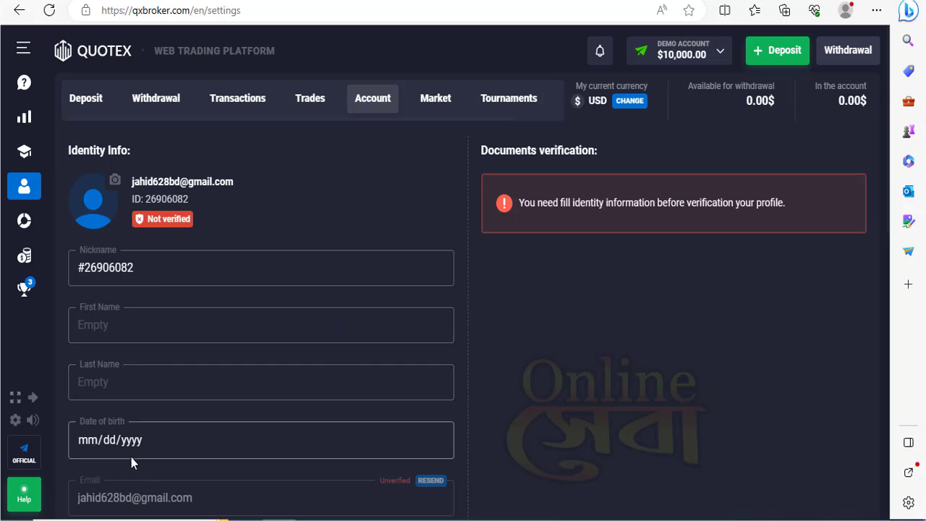
{"action": "scroll", "coordinate": [131, 446], "scroll_direction": "down", "scroll_amount": 2}
{"action": "scroll", "coordinate": [131, 449], "scroll_direction": "down", "scroll_amount": 4}
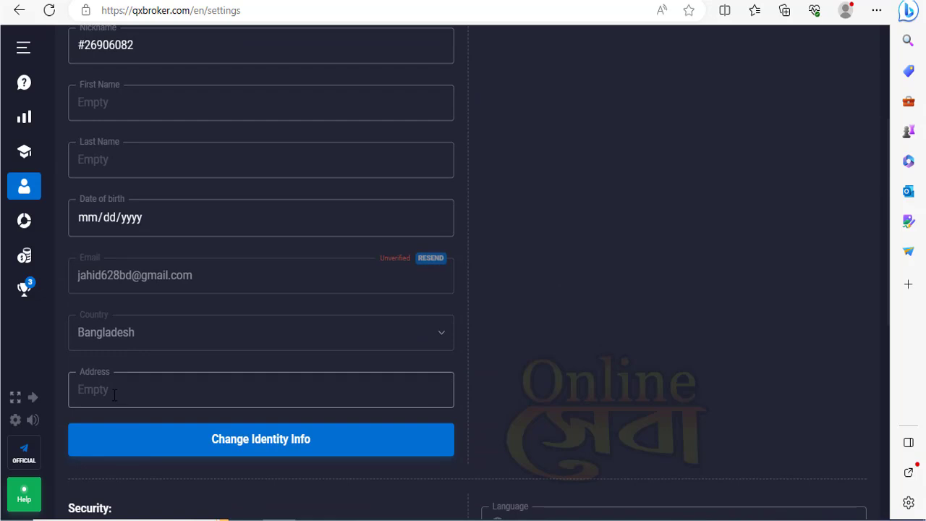
{"action": "scroll", "coordinate": [114, 395], "scroll_direction": "up", "scroll_amount": 6}
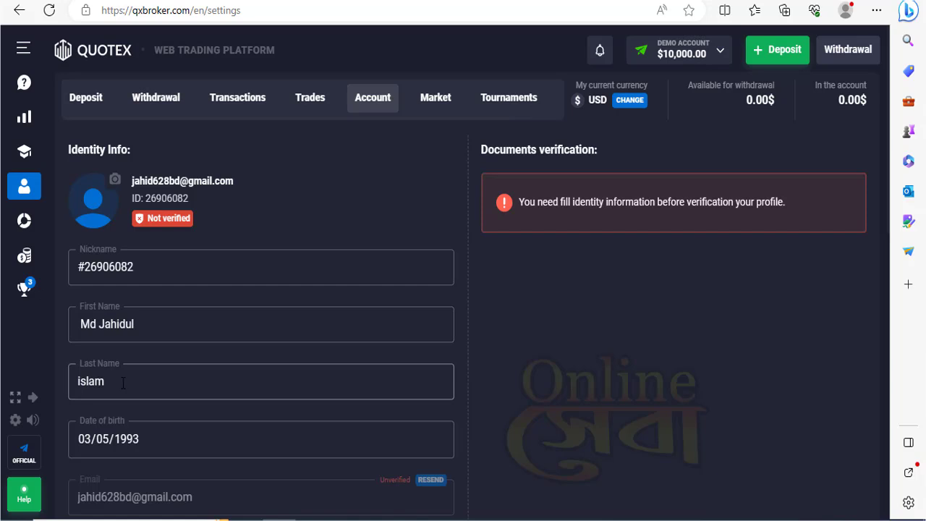
{"action": "scroll", "coordinate": [120, 383], "scroll_direction": "down", "scroll_amount": 3}
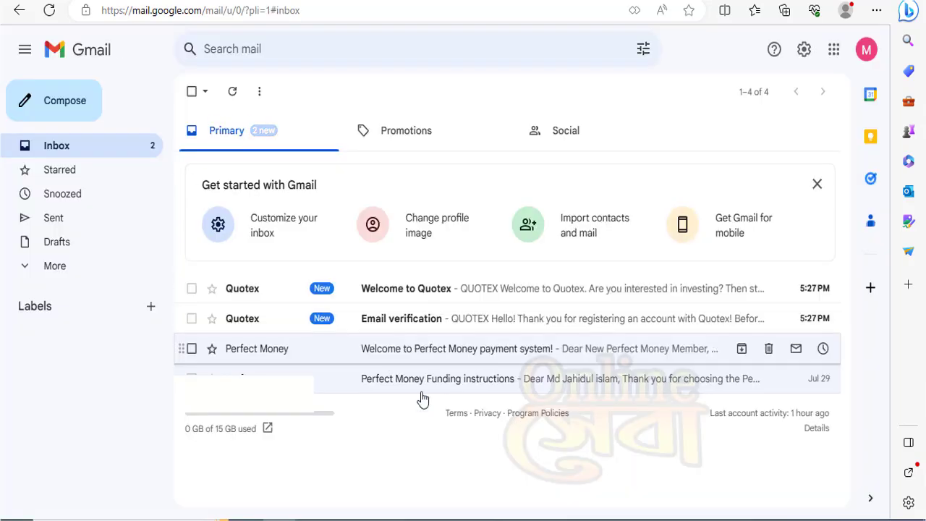
- Use 'Confirm the Email' in Quotex's 'Email verification' message in Gmail to verify the address
{"action": "left_click", "coordinate": [395, 329]}
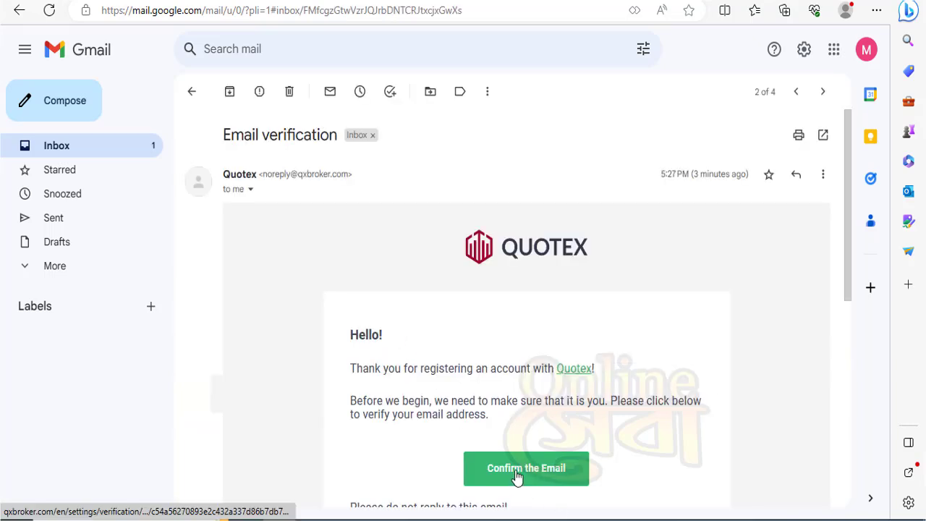
{"action": "scroll", "coordinate": [558, 498], "scroll_direction": "down", "scroll_amount": 2}
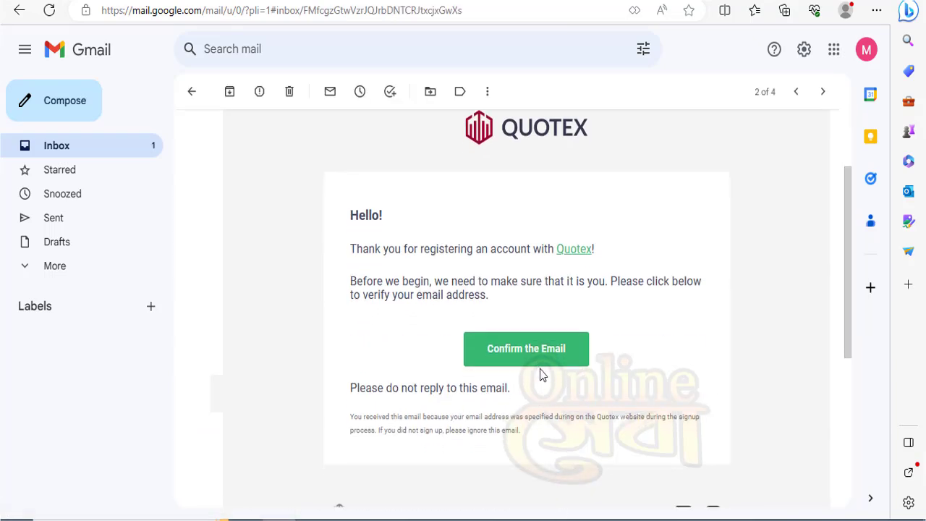
{"action": "left_click", "coordinate": [529, 357]}
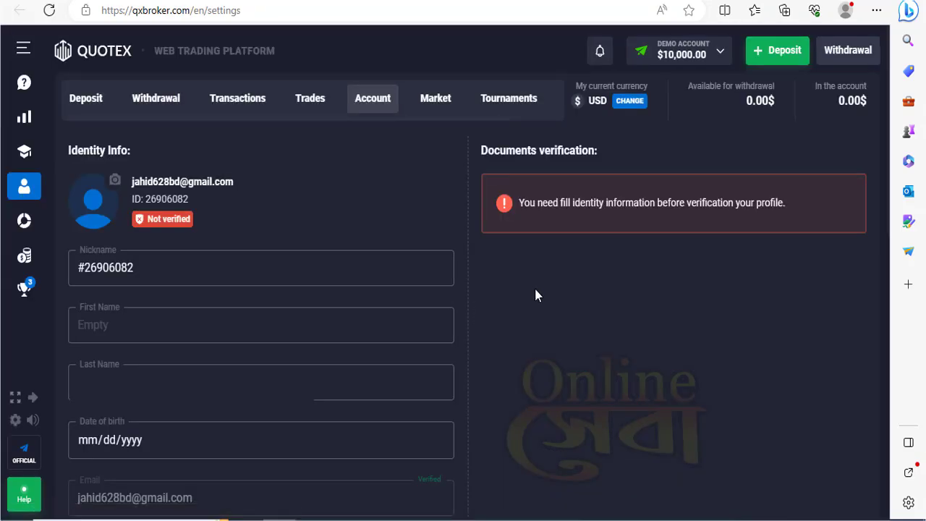
- Save the names, date of birth and address with 'Change Identity Info'
{"action": "scroll", "coordinate": [497, 298], "scroll_direction": "down", "scroll_amount": 2}
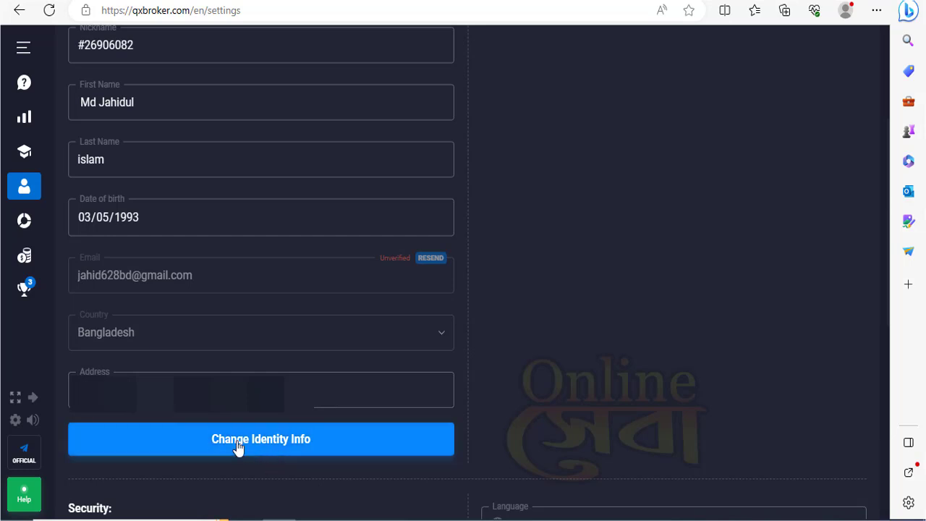
{"action": "left_click", "coordinate": [293, 449]}
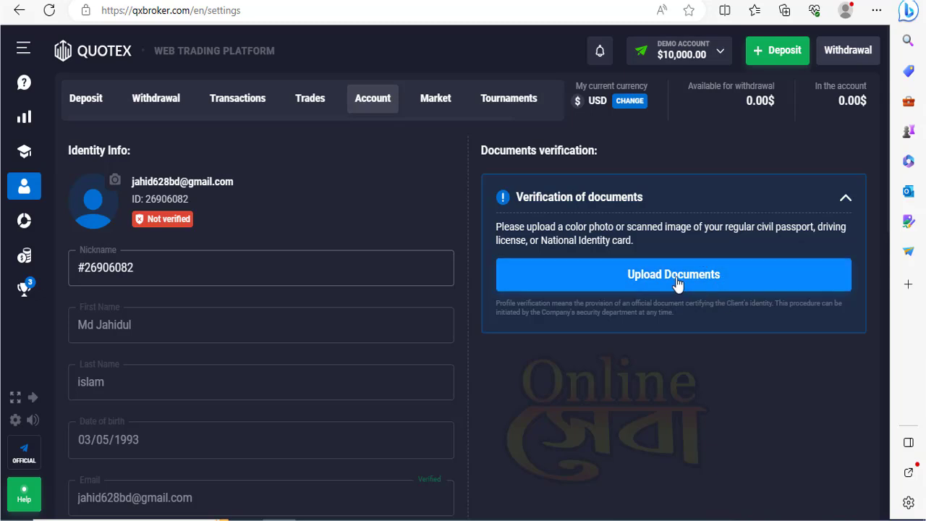
- Choose ID card as the document type, upload its front and back photos and submit them
{"action": "left_click", "coordinate": [678, 283]}
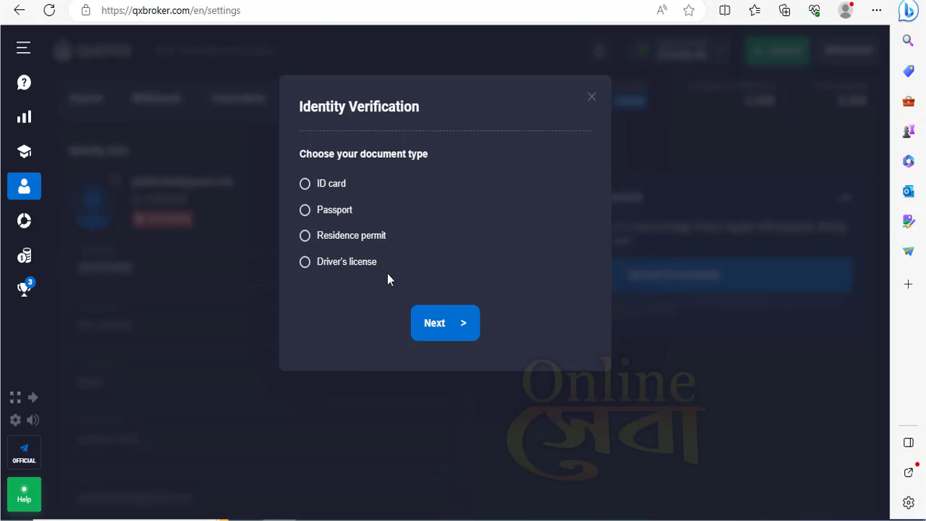
{"action": "left_click", "coordinate": [306, 185]}
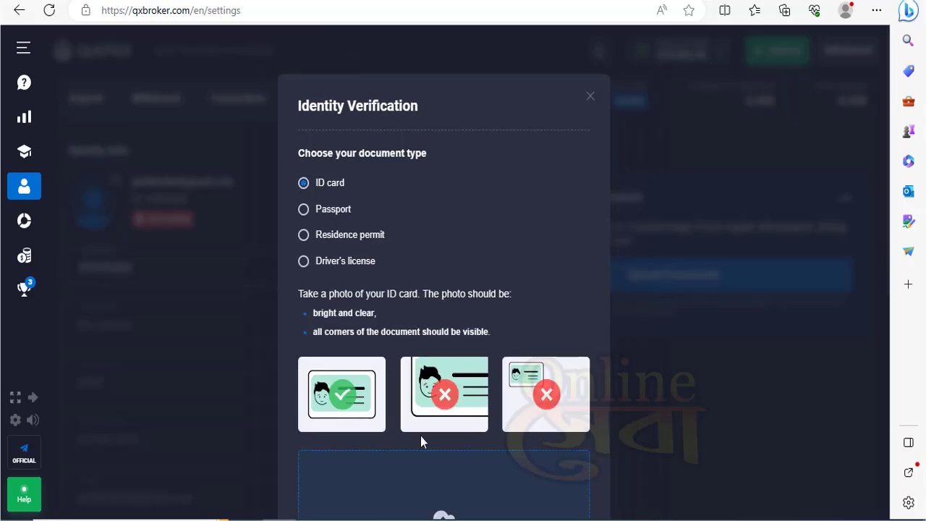
{"action": "scroll", "coordinate": [380, 403], "scroll_direction": "down", "scroll_amount": 1}
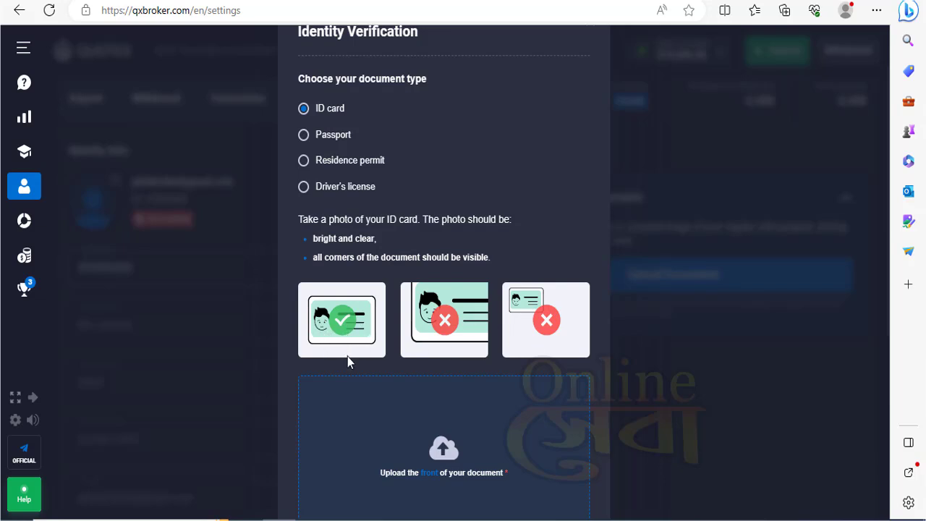
{"action": "scroll", "coordinate": [367, 395], "scroll_direction": "down", "scroll_amount": 2}
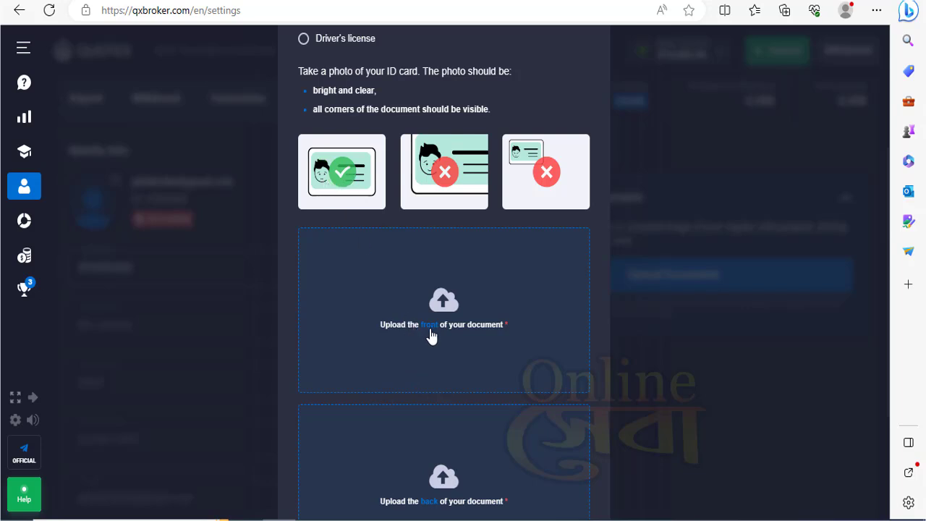
{"action": "scroll", "coordinate": [434, 340], "scroll_direction": "down", "scroll_amount": 1}
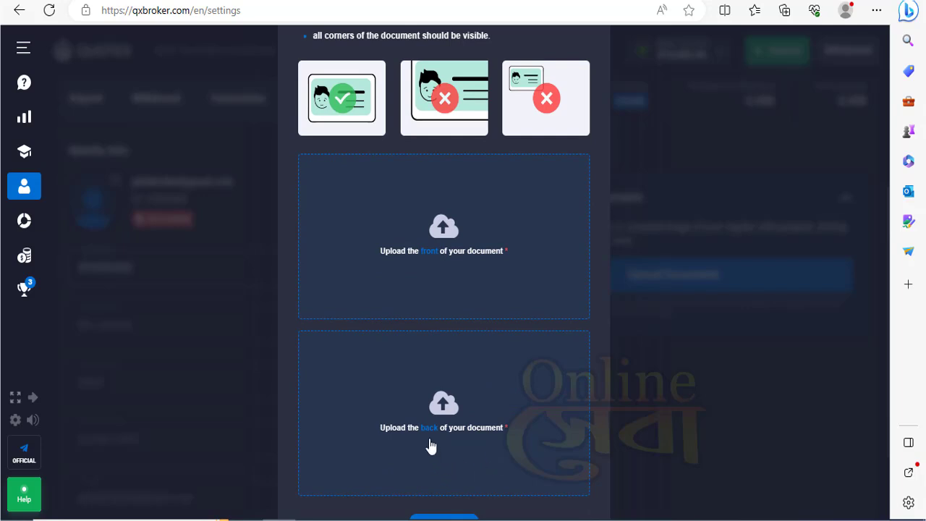
{"action": "left_click", "coordinate": [430, 249]}
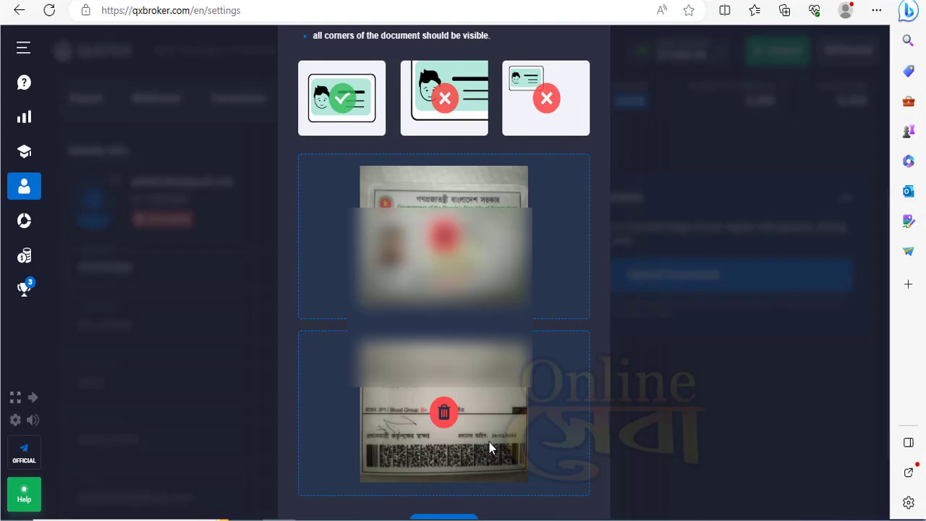
{"action": "scroll", "coordinate": [489, 442], "scroll_direction": "down", "scroll_amount": 2}
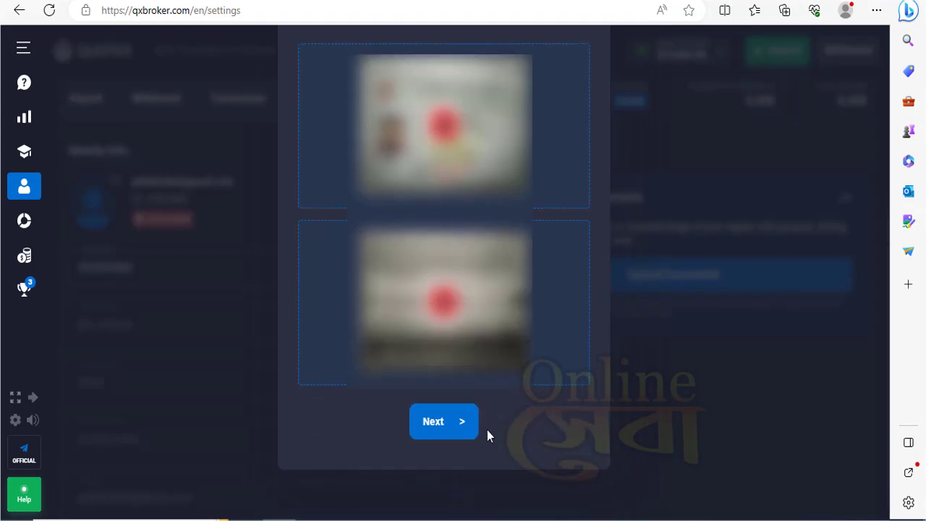
{"action": "left_click", "coordinate": [456, 427]}
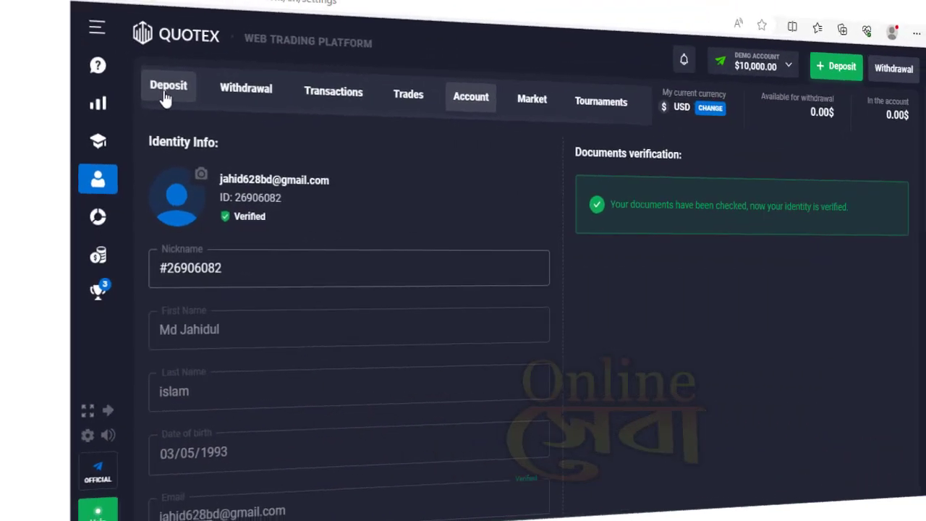
- Open the Deposit page and review the bank card, e-payment and cryptocurrency methods
{"action": "left_click", "coordinate": [84, 107]}
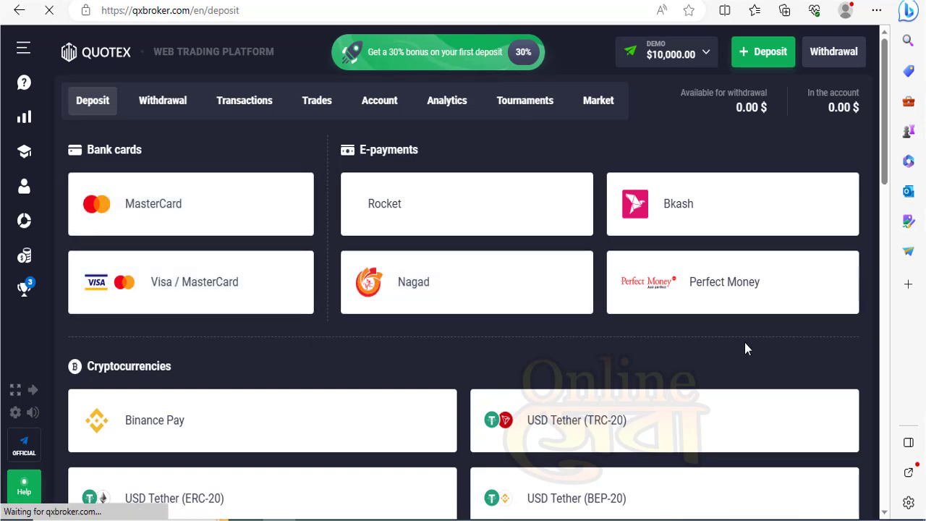
{"action": "scroll", "coordinate": [745, 343], "scroll_direction": "down", "scroll_amount": 9}
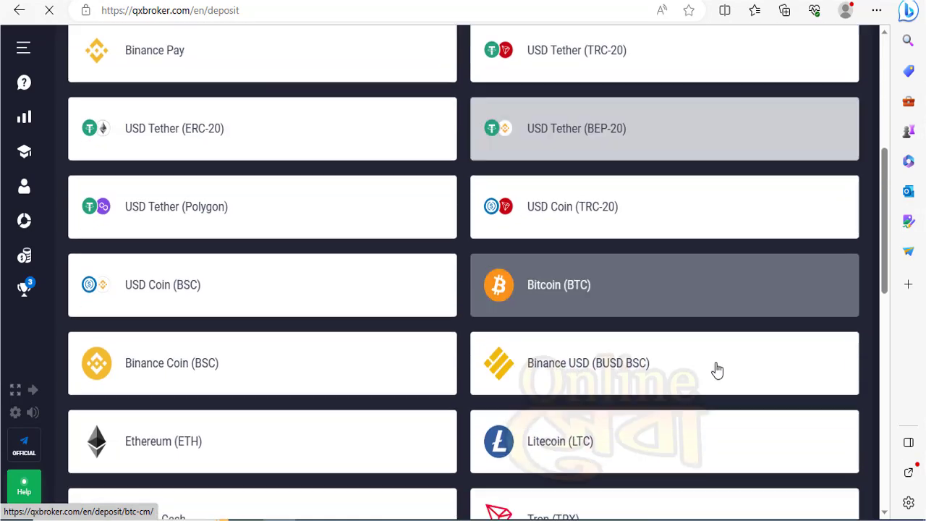
{"action": "scroll", "coordinate": [724, 391], "scroll_direction": "down", "scroll_amount": 6}
{"action": "scroll", "coordinate": [706, 359], "scroll_direction": "up", "scroll_amount": 8}
{"action": "scroll", "coordinate": [709, 346], "scroll_direction": "up", "scroll_amount": 4}
{"action": "scroll", "coordinate": [706, 314], "scroll_direction": "up", "scroll_amount": 3}
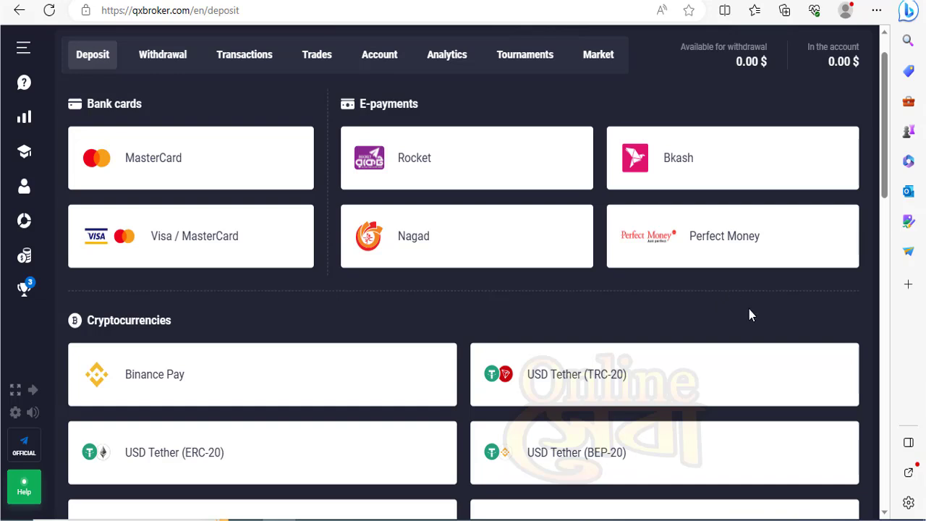
- Choose Perfect Money as the deposit payment method
{"action": "left_click", "coordinate": [726, 251]}
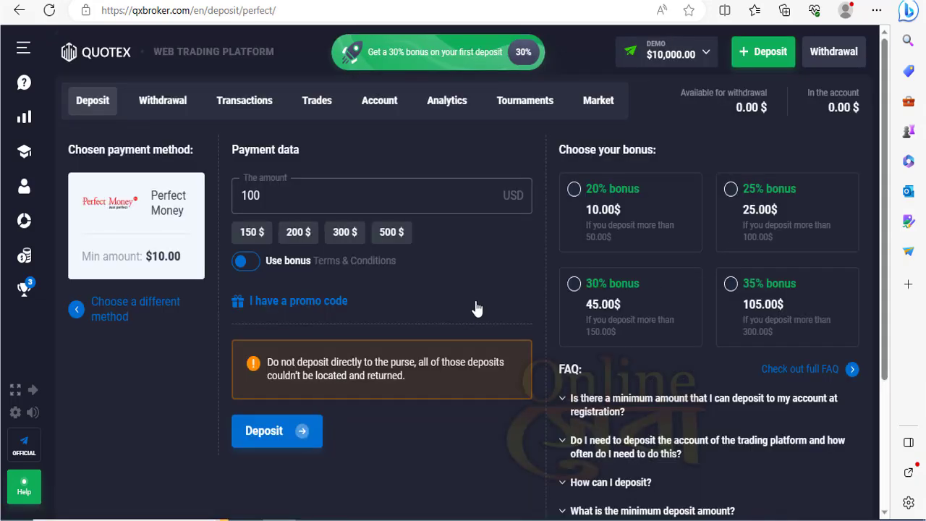
{"action": "left_click", "coordinate": [280, 197]}
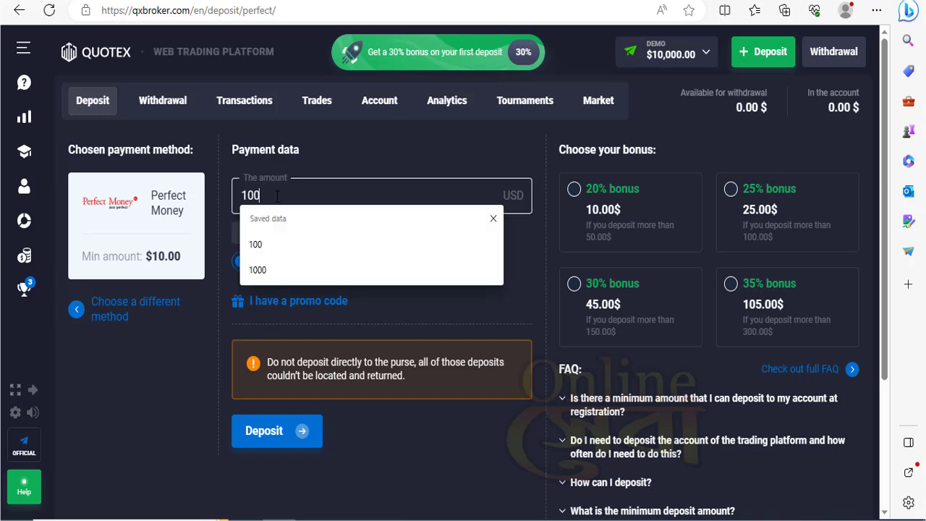
{"action": "left_click", "coordinate": [462, 309]}
{"action": "left_click", "coordinate": [462, 309]}
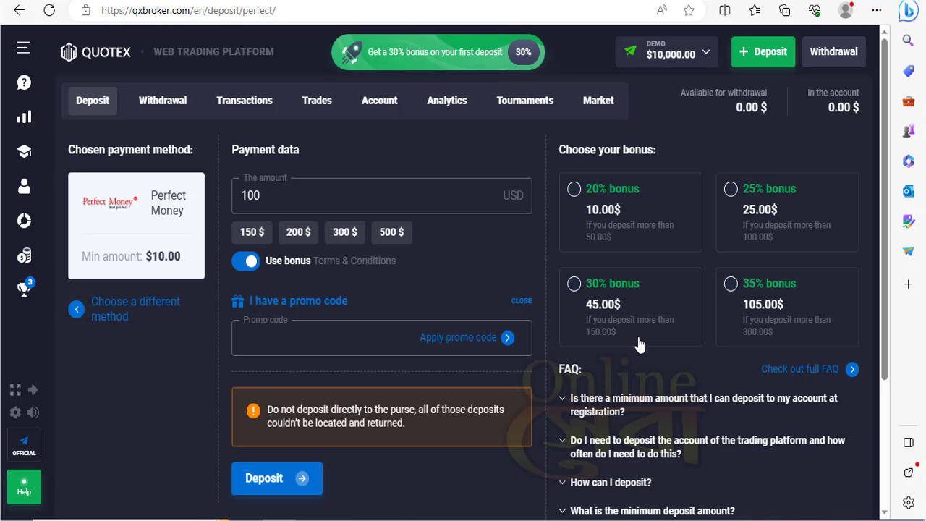
{"action": "scroll", "coordinate": [383, 394], "scroll_direction": "down", "scroll_amount": 3}
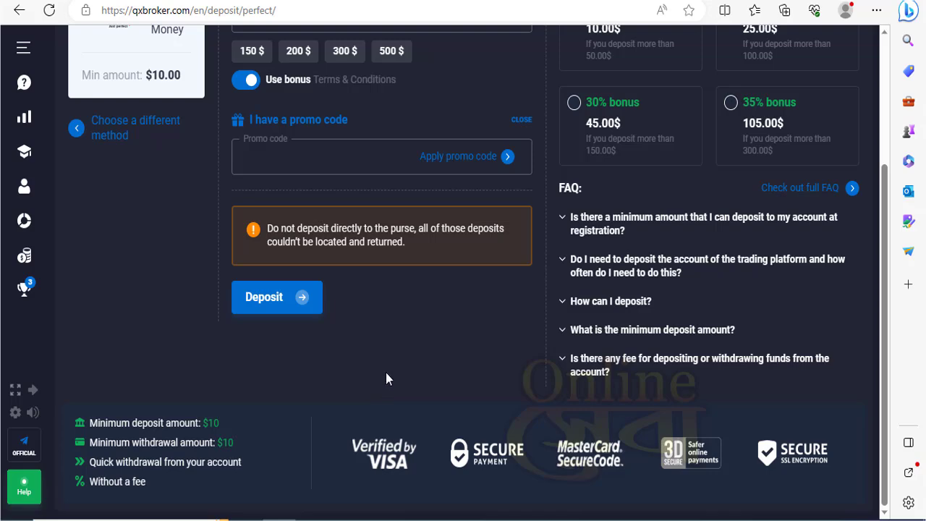
{"action": "scroll", "coordinate": [385, 376], "scroll_direction": "up", "scroll_amount": 3}
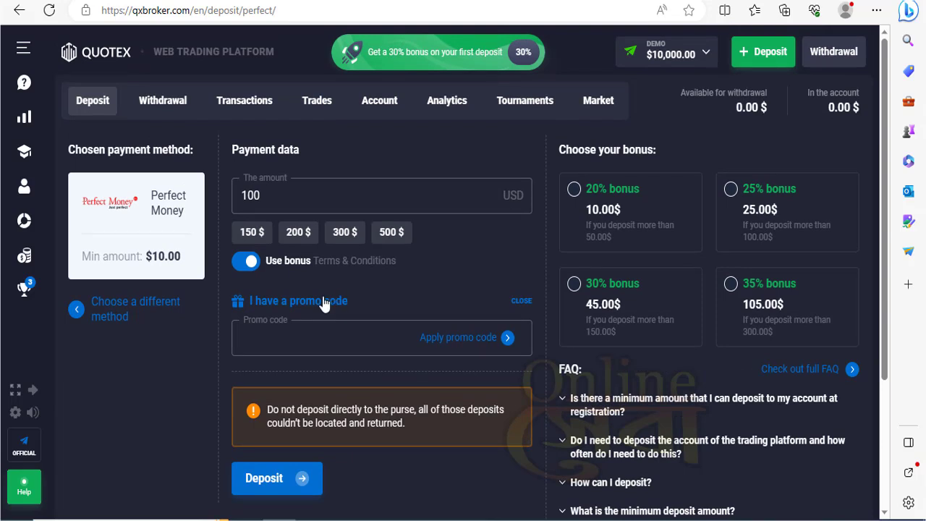
- Change the deposit amount from 100 to 50 USD and submit the deposit
{"action": "left_click", "coordinate": [281, 196]}
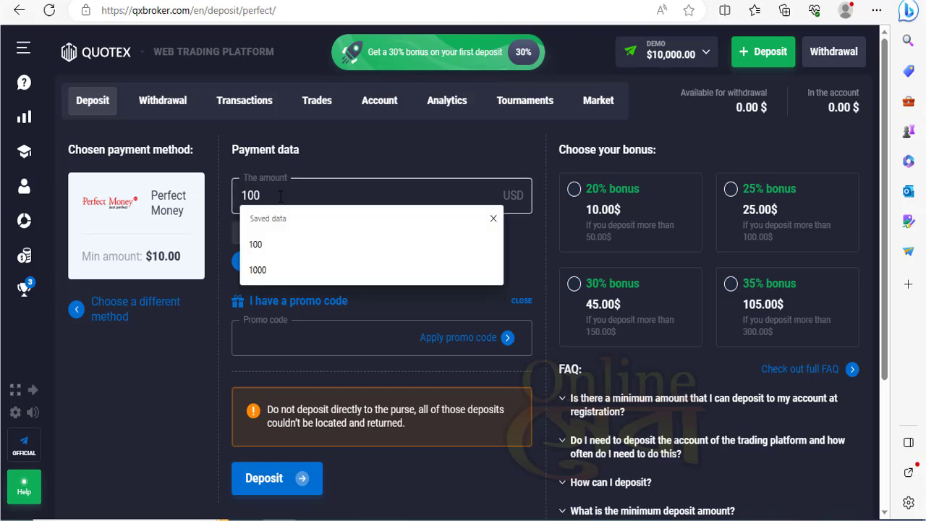
{"action": "key", "text": "BackSpace"}
{"action": "key", "text": "BackSpace"}
{"action": "key", "text": "BackSpace"}
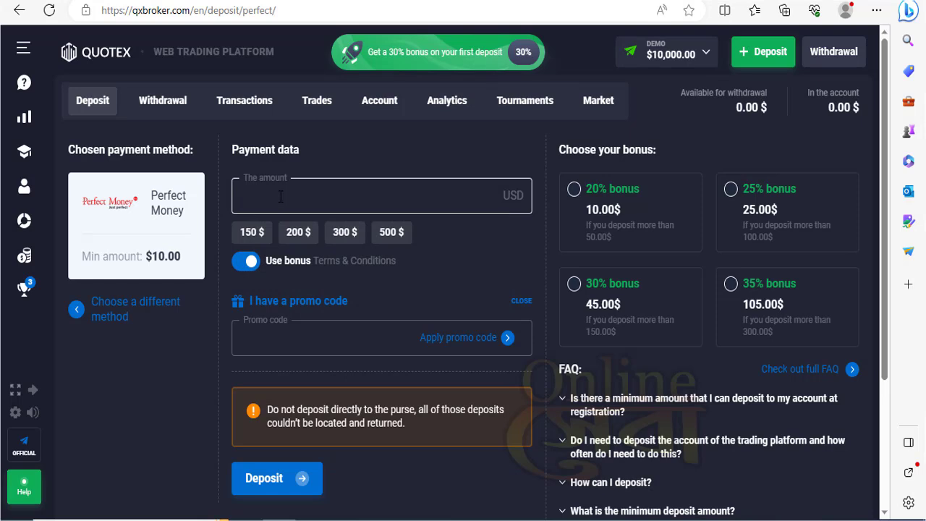
{"action": "type", "text": "50"}
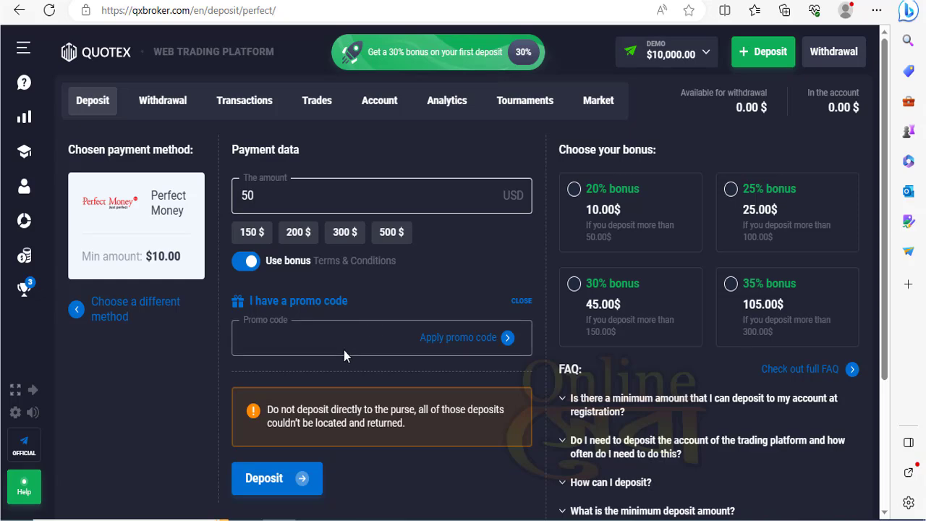
{"action": "scroll", "coordinate": [349, 411], "scroll_direction": "down", "scroll_amount": 1}
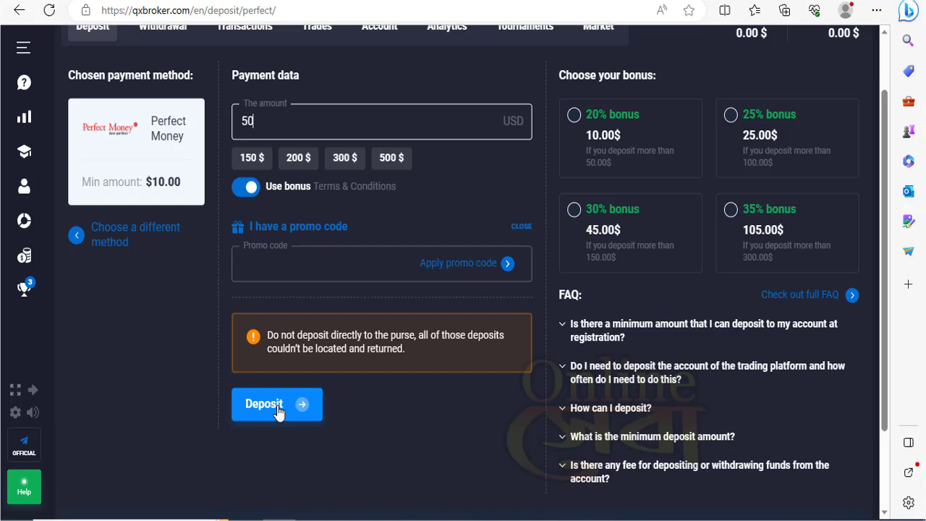
{"action": "left_click", "coordinate": [279, 411]}
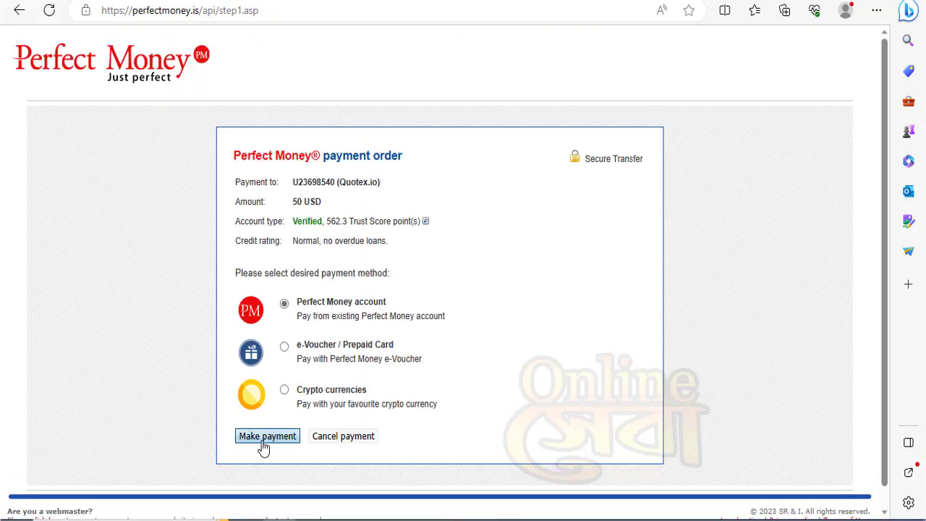
- Sign in to Perfect Money with the member ID, password and Turing number
{"action": "left_click", "coordinate": [275, 444]}
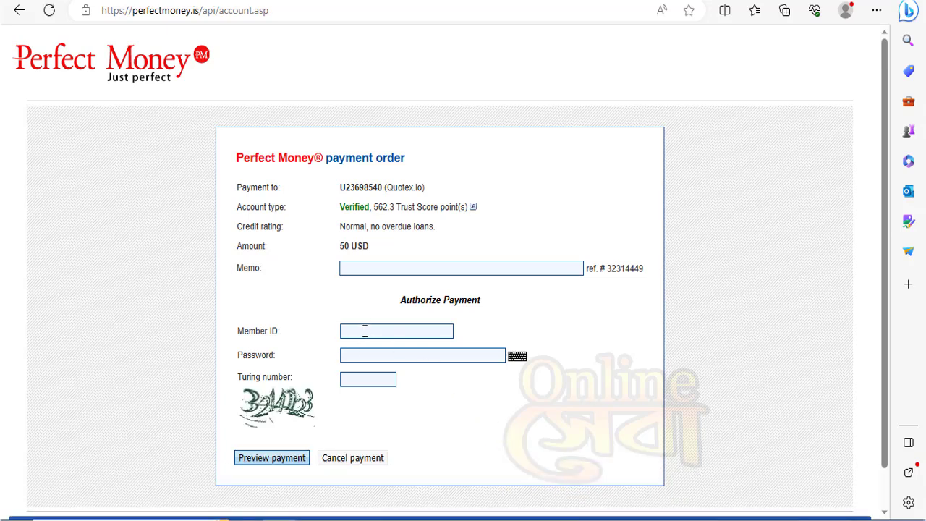
{"action": "left_click", "coordinate": [358, 359]}
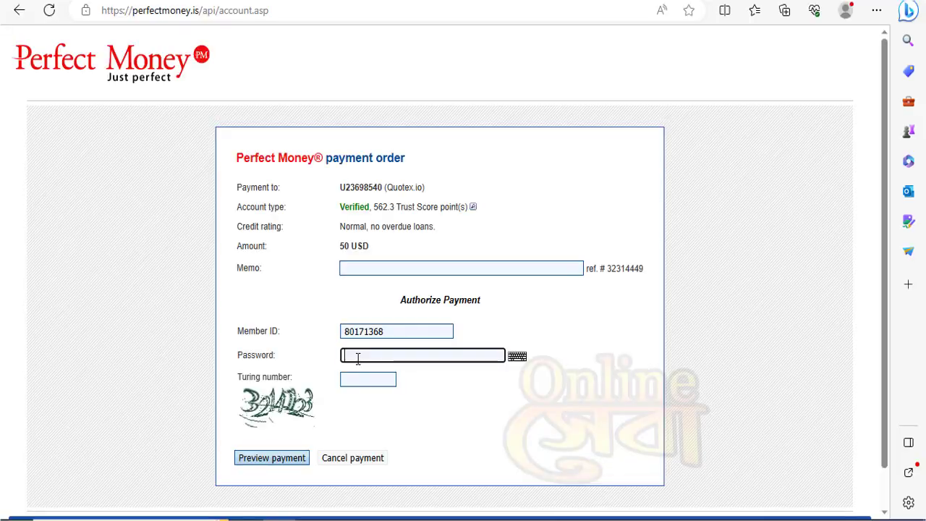
{"action": "type", "text": "********"}
{"action": "left_click", "coordinate": [354, 379]}
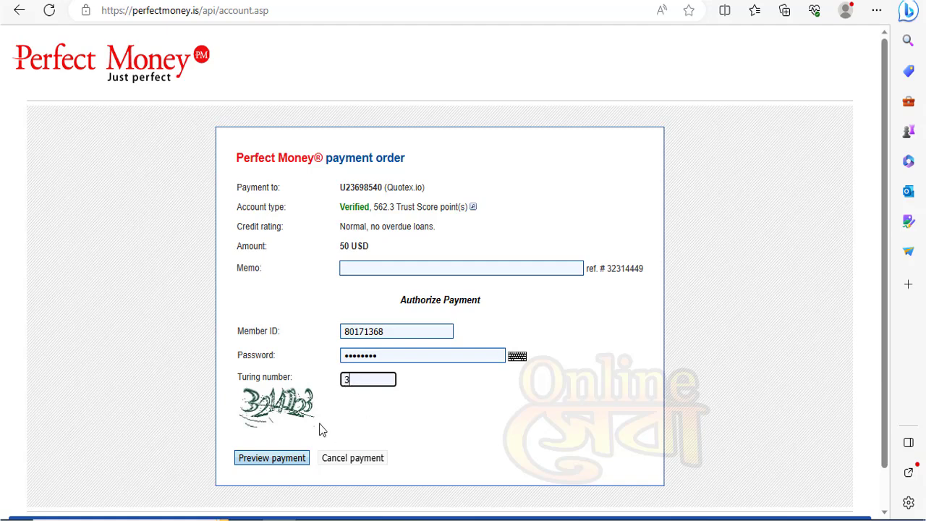
- Preview and confirm the 50 USD payment to Quotex.io, then continue back to Quotex
{"action": "left_click", "coordinate": [273, 458]}
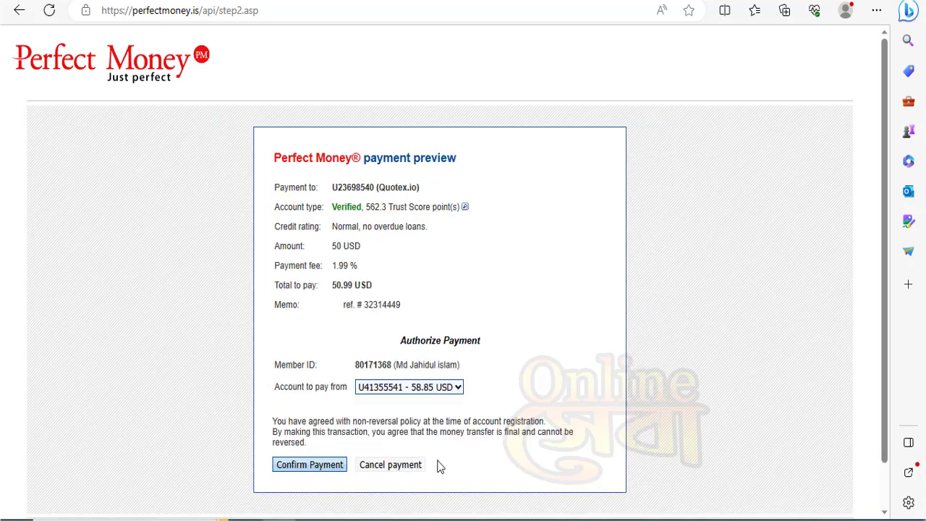
{"action": "left_click", "coordinate": [316, 472]}
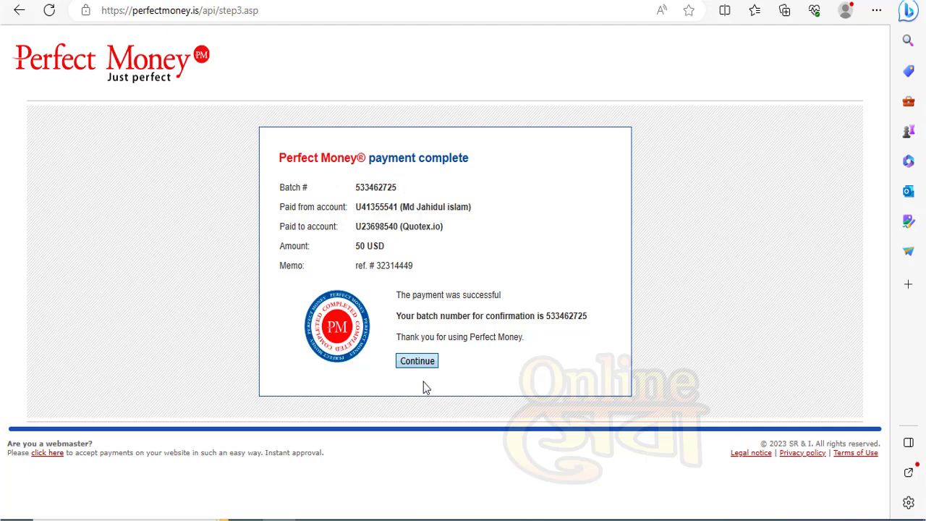
{"action": "left_click", "coordinate": [418, 362]}
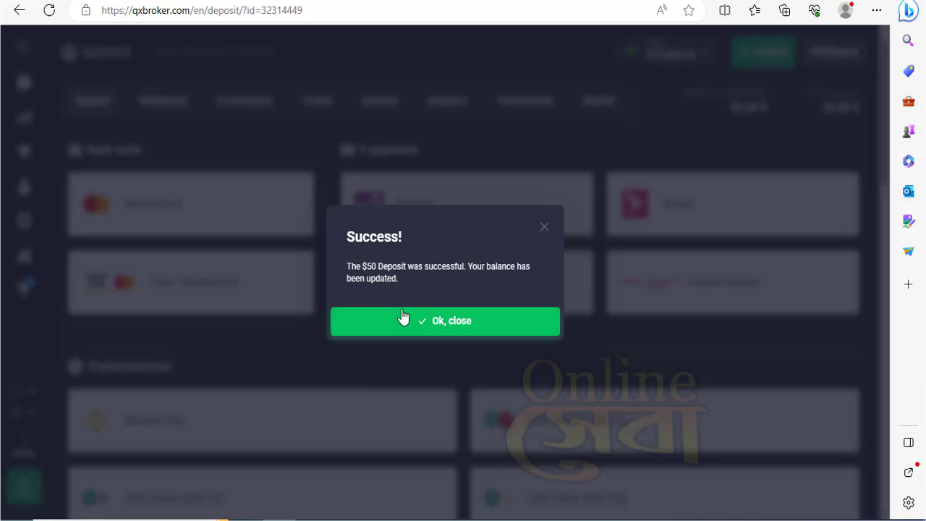
- Dismiss the $50 deposit Success notice and open the trading chart showing $50.00
{"action": "left_click", "coordinate": [450, 330]}
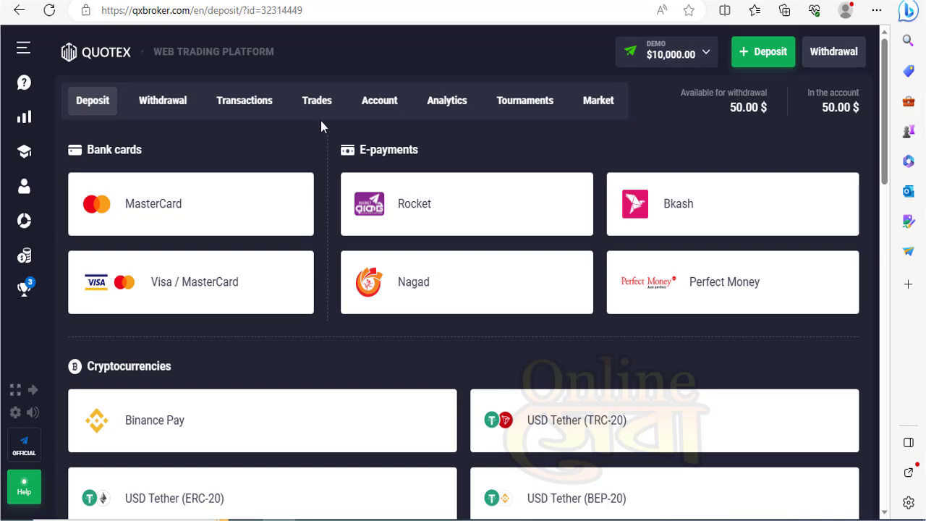
{"action": "left_click", "coordinate": [27, 119]}
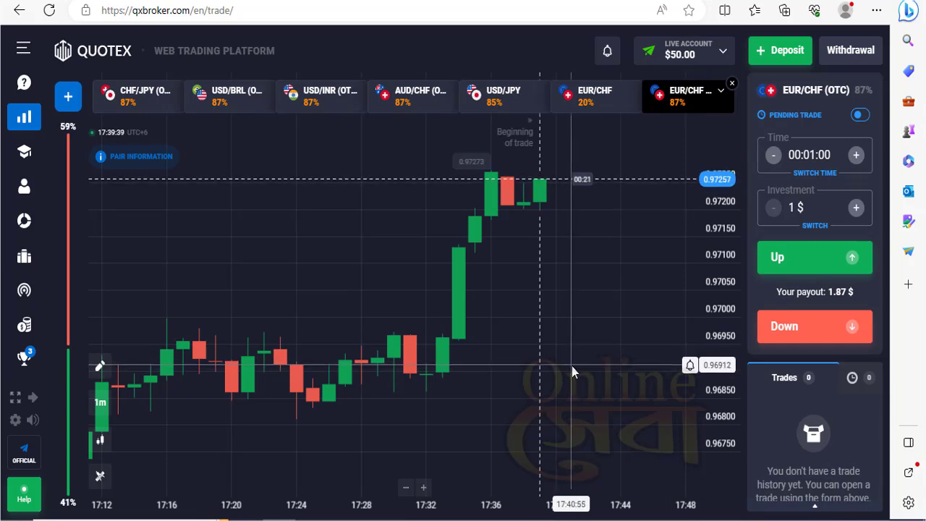
- Cycle through the CHF/JPY, USD/BRL and USD/INR charts, ending on AUD/CHF (OTC) at 87% payout
{"action": "left_click", "coordinate": [143, 105]}
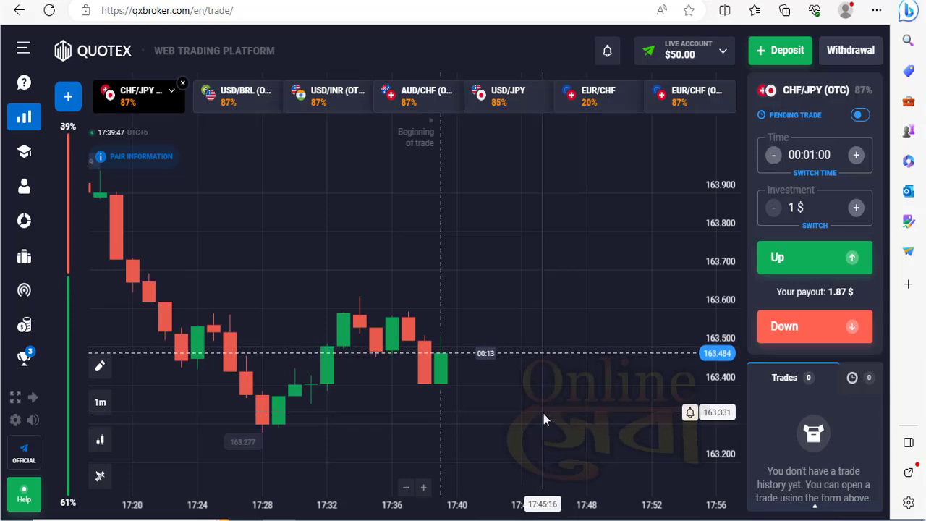
{"action": "left_click", "coordinate": [243, 101]}
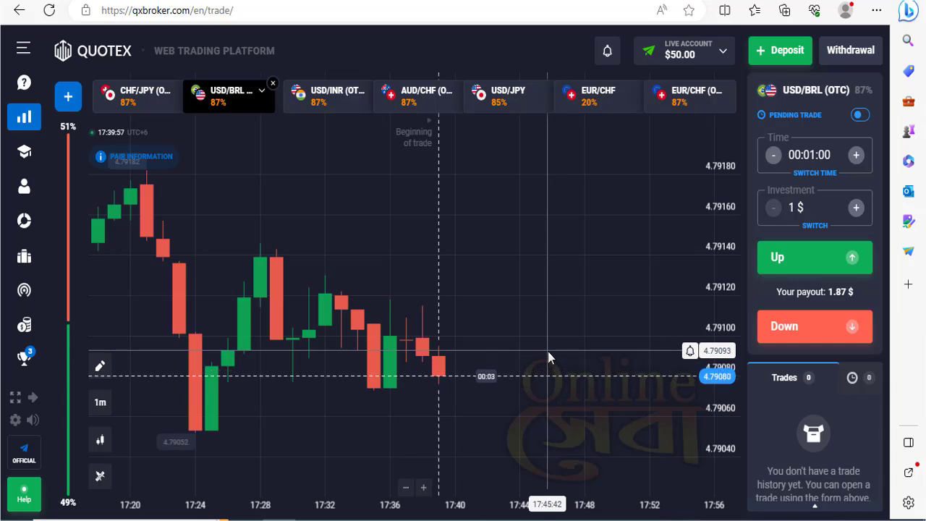
{"action": "left_click", "coordinate": [332, 104]}
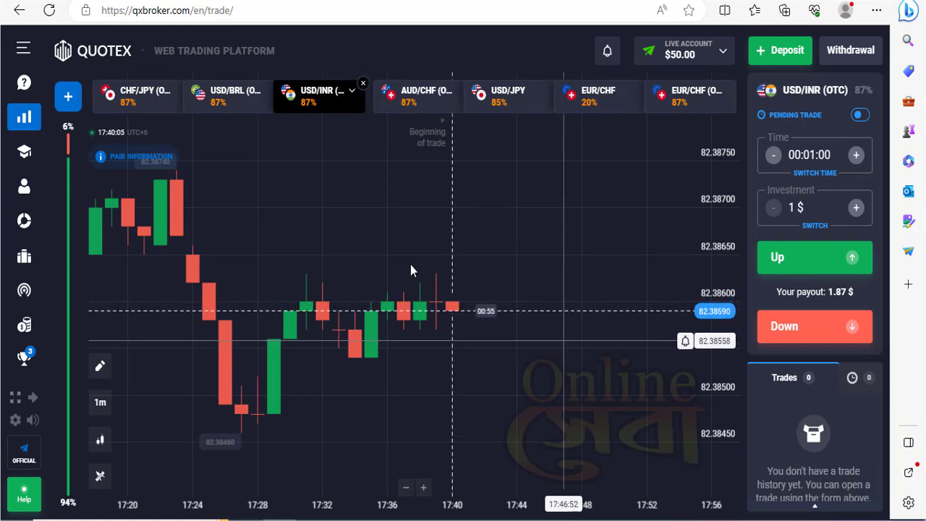
{"action": "left_click", "coordinate": [422, 101]}
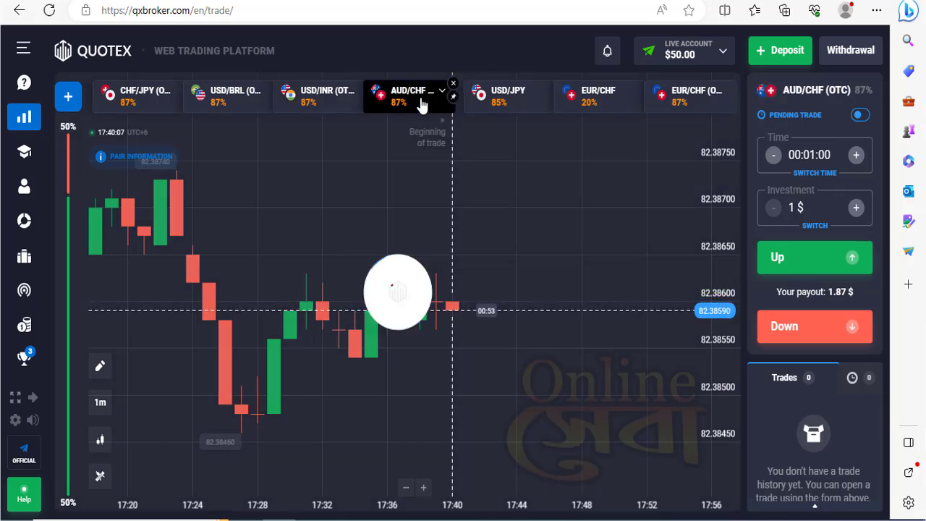